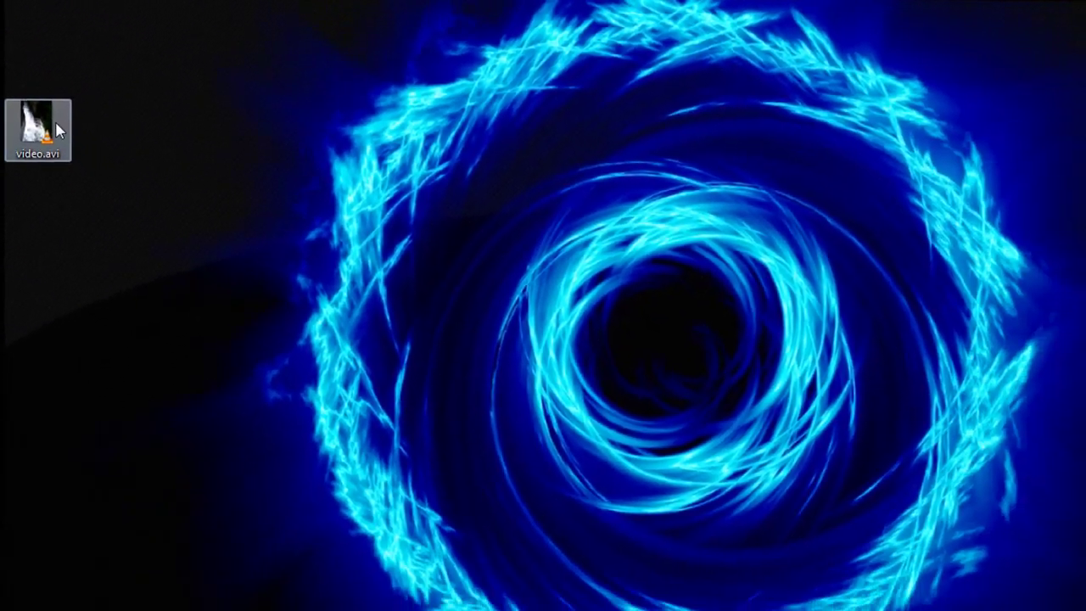
# Play video.avi in VLC to see the waterfall clip sideways.
pyautogui.doubleClick(56, 125)
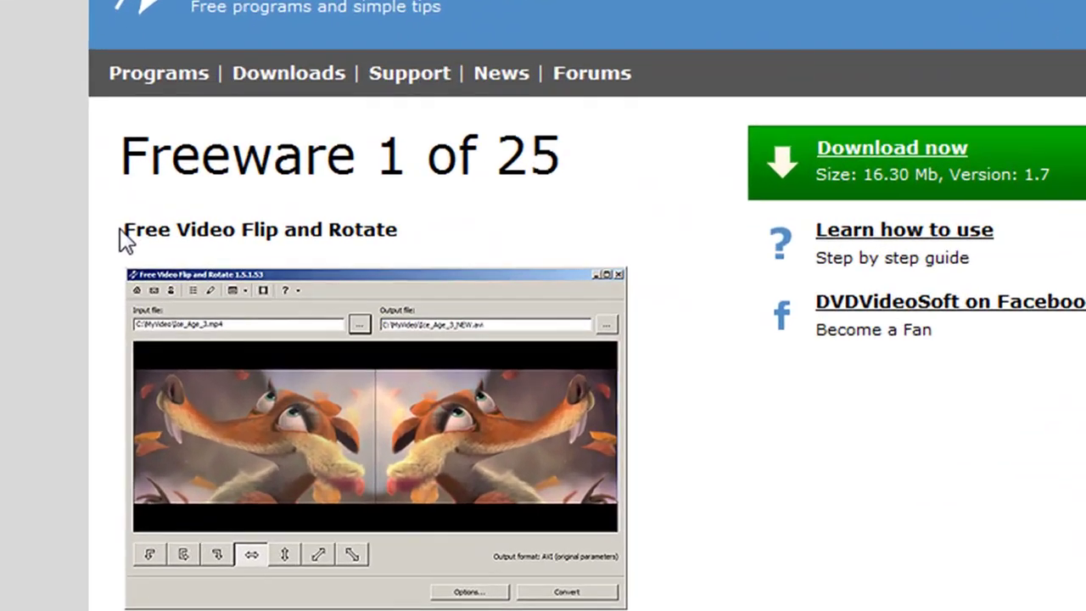
# Highlight the Free Video Flip and Rotate heading and the page's web address, then clear the selection.
pyautogui.moveTo(158, 228); pyautogui.dragTo(263, 230)
pyautogui.moveTo(397, 267); pyautogui.dragTo(598, 271)
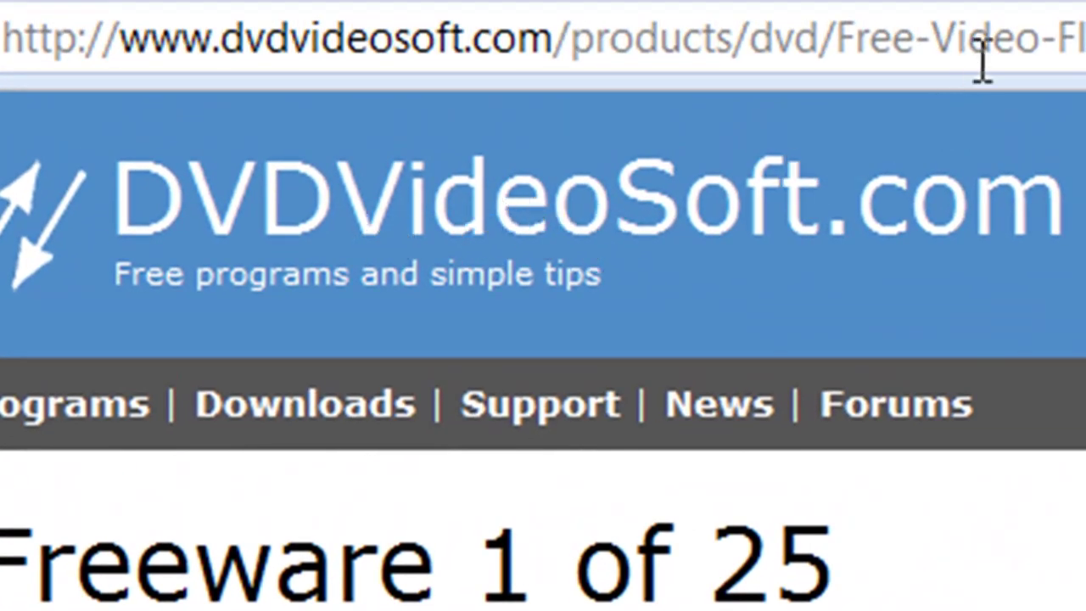
pyautogui.moveTo(982, 59); pyautogui.dragTo(1, 59)
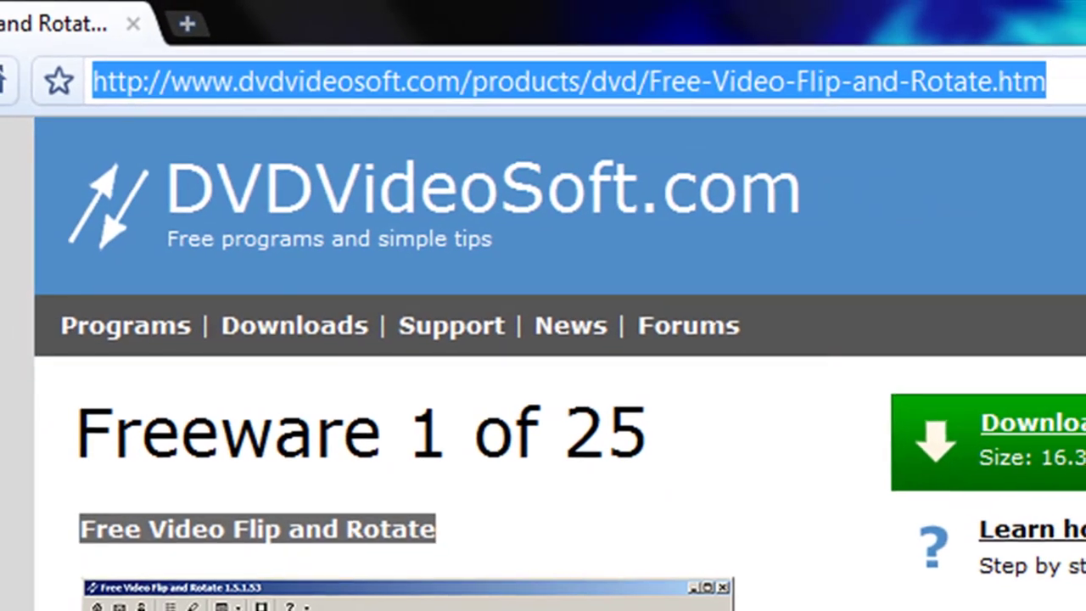
pyautogui.click(806, 424)
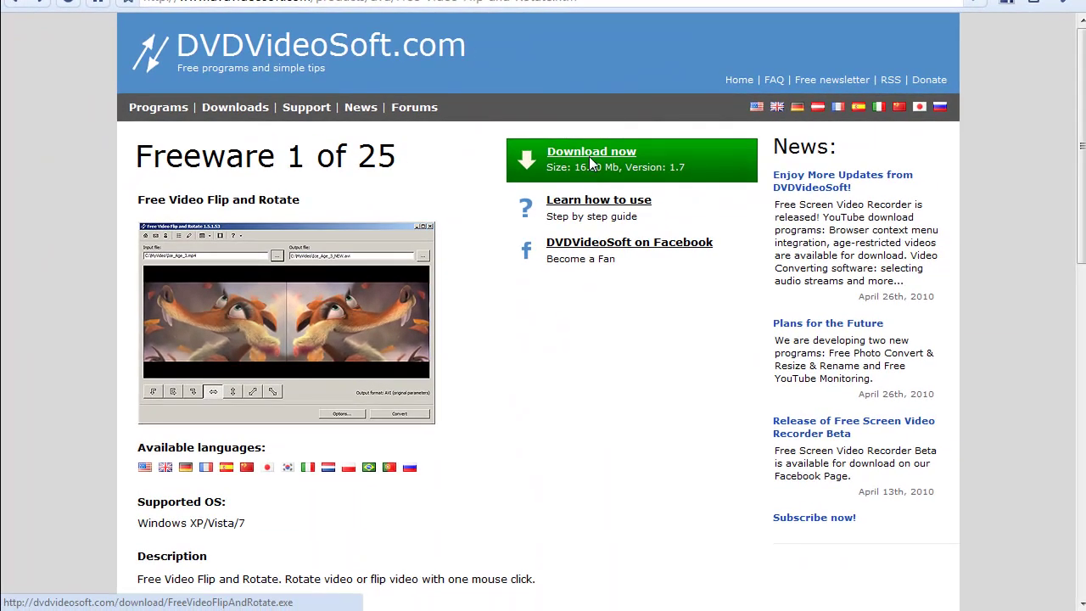
# Save FreeVideoFlipAndRotate.exe and run it, allowing it and confirming the setup language.
pyautogui.click(589, 157)
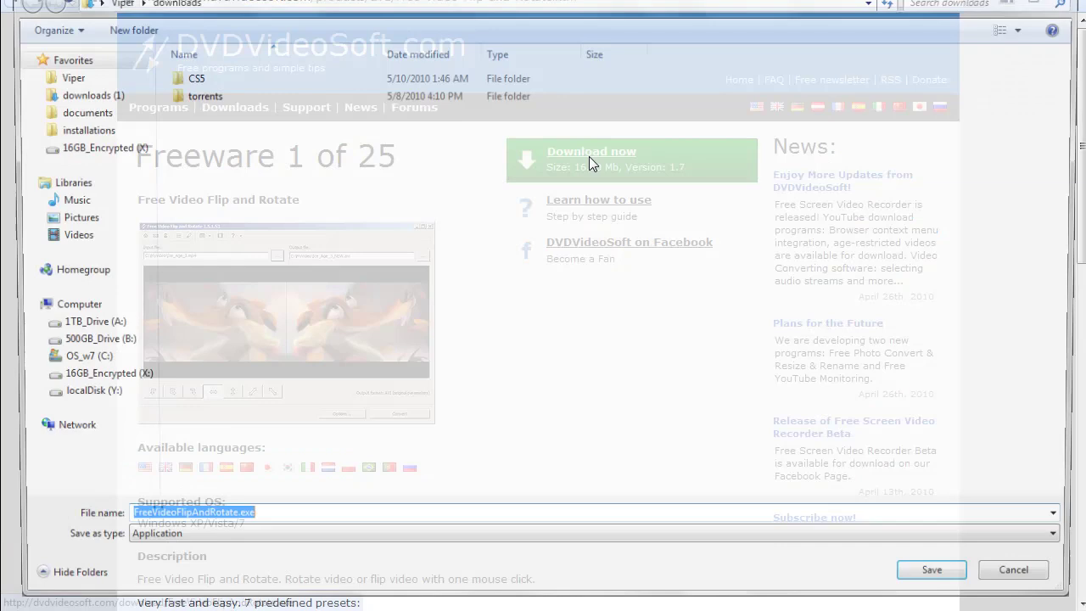
pyautogui.press('Return')
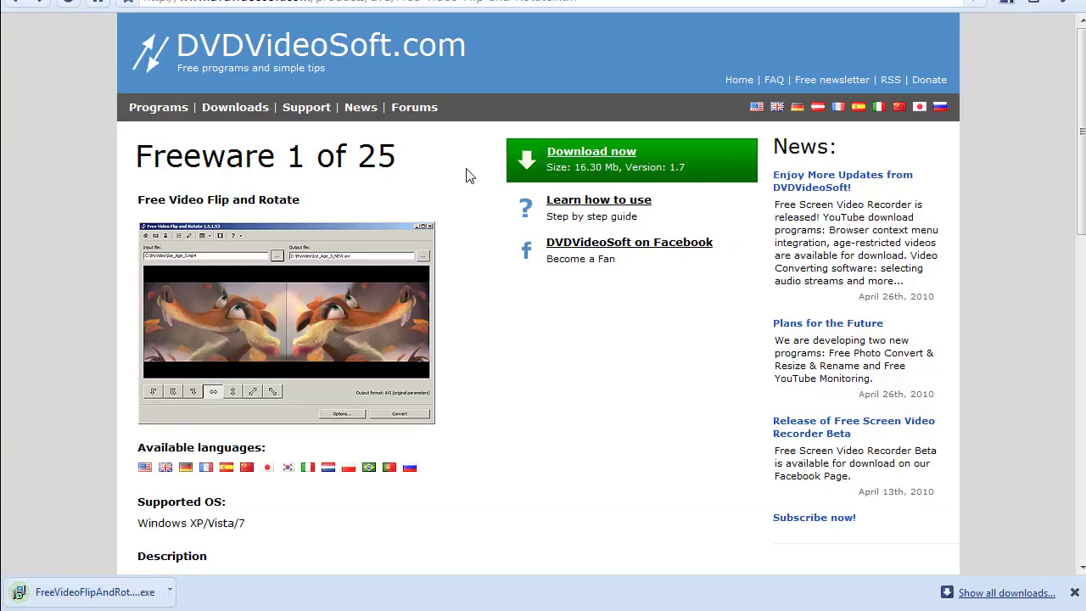
pyautogui.click(95, 591)
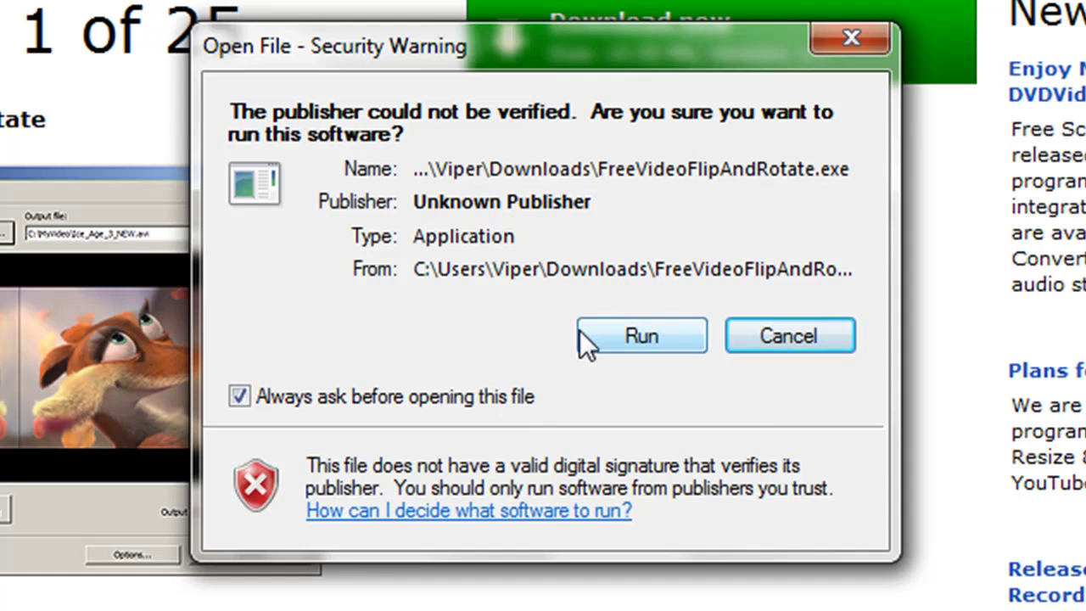
pyautogui.click(580, 332)
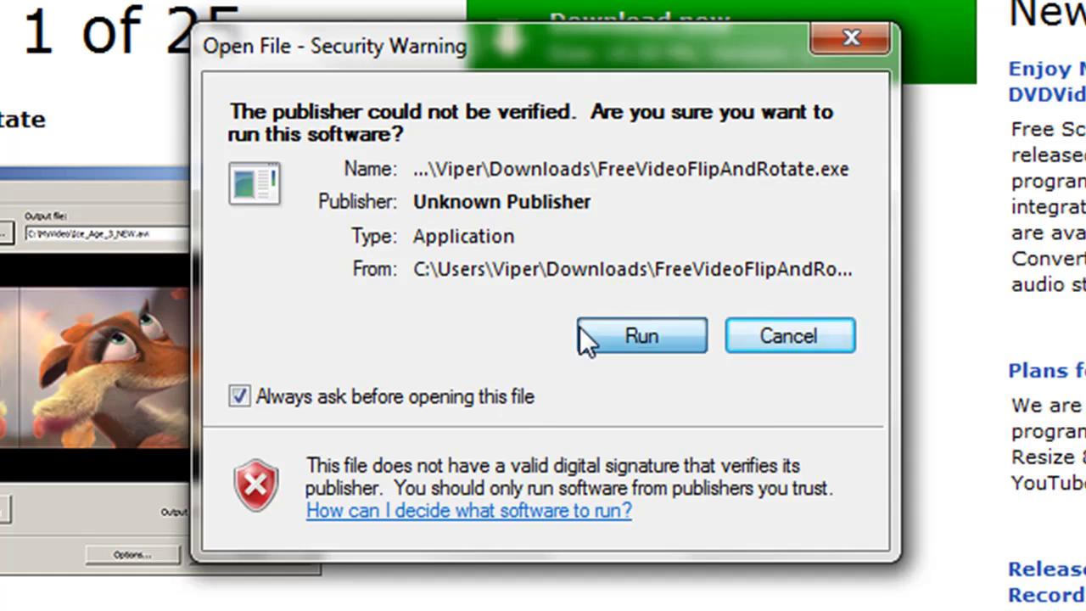
pyautogui.click(574, 375)
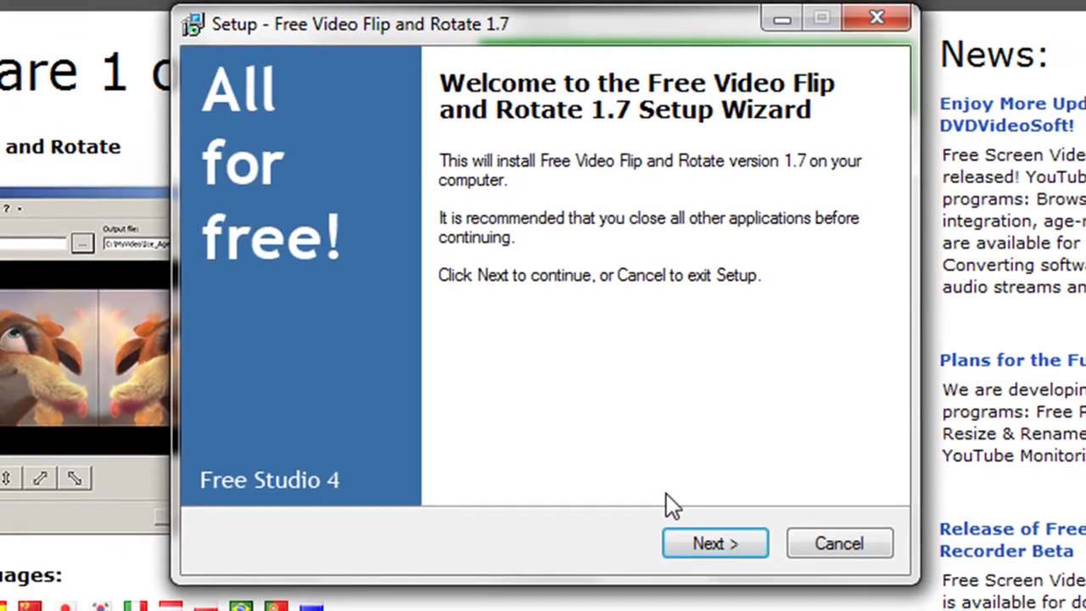
# Accept the license agreement and keep the default install folder.
pyautogui.click(676, 536)
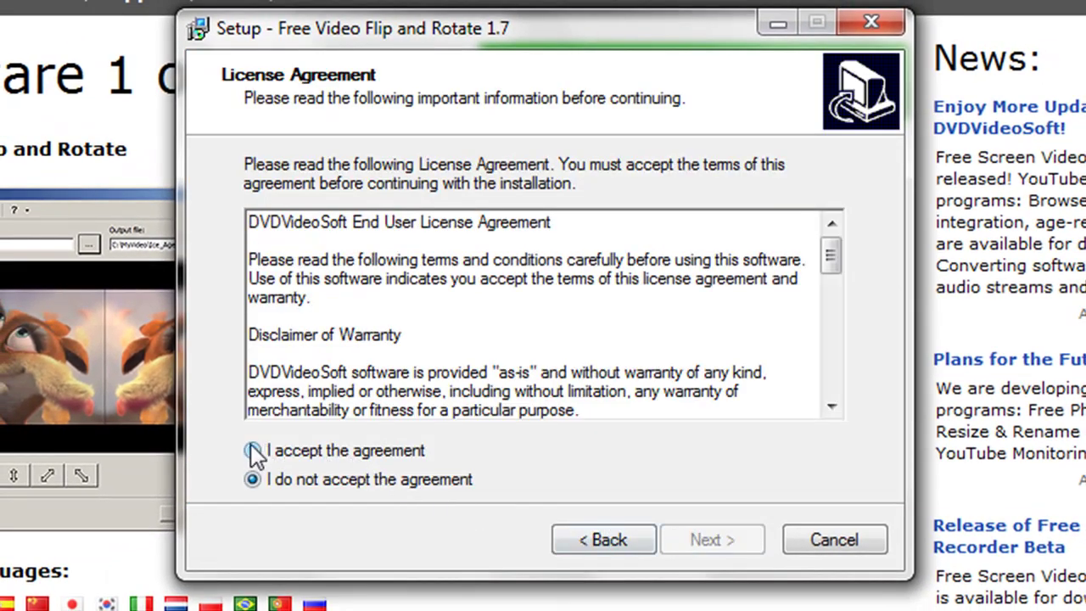
pyautogui.click(253, 451)
pyautogui.click(679, 527)
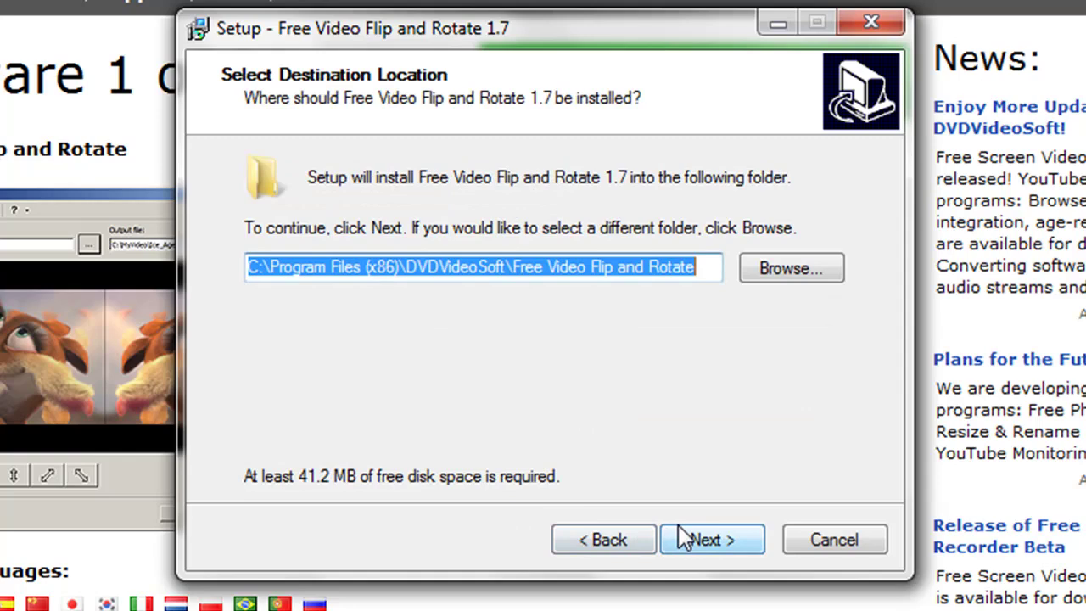
pyautogui.click(683, 536)
pyautogui.click(624, 441)
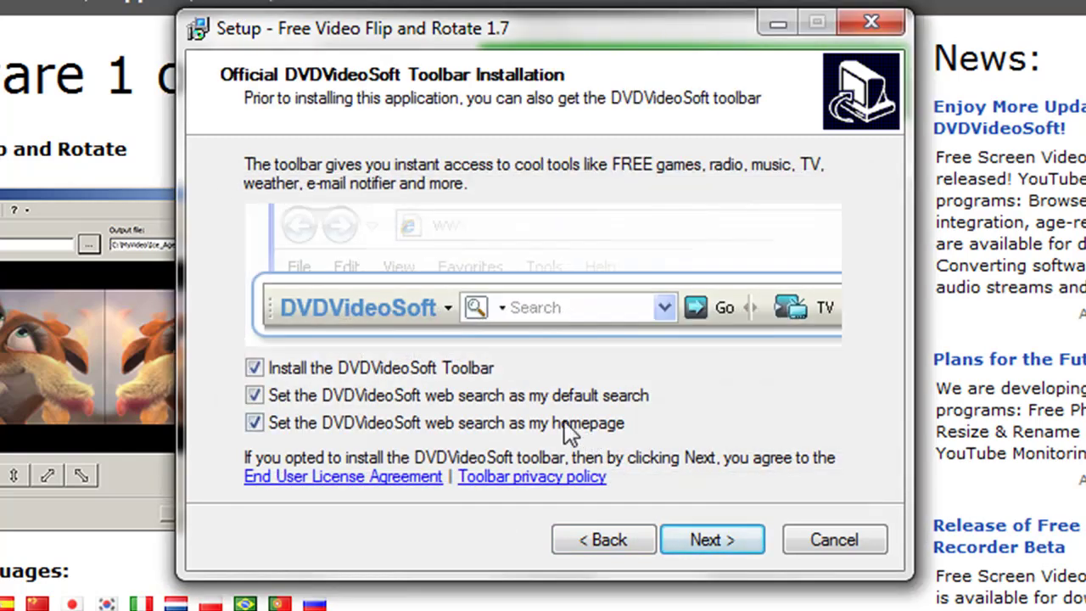
# Skip the DVDVideoSoft toolbar, install version 1.7, and launch the program.
pyautogui.click(254, 368)
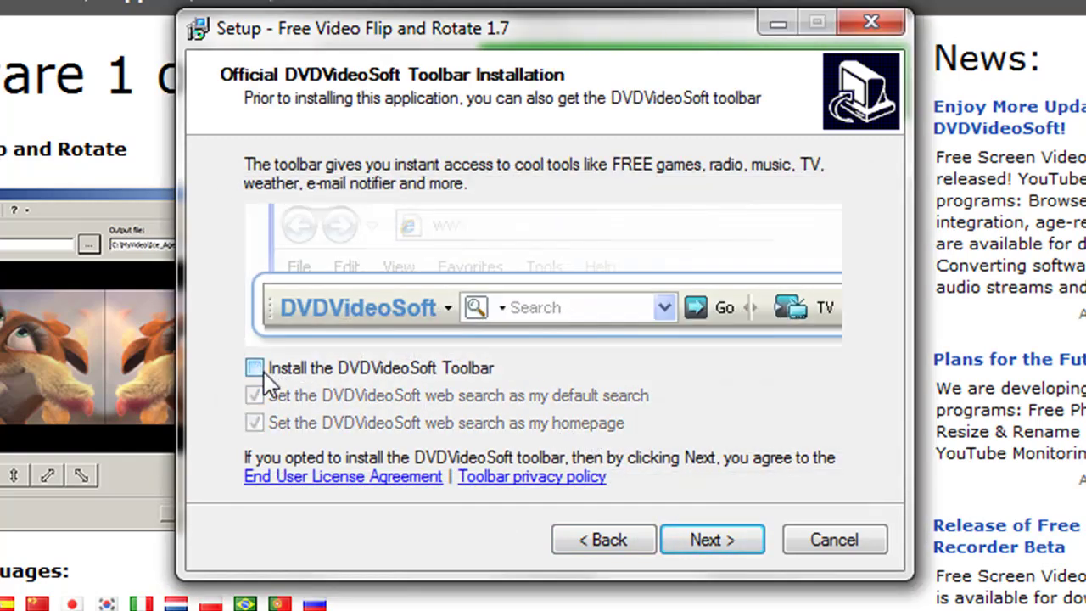
pyautogui.click(700, 543)
pyautogui.click(711, 541)
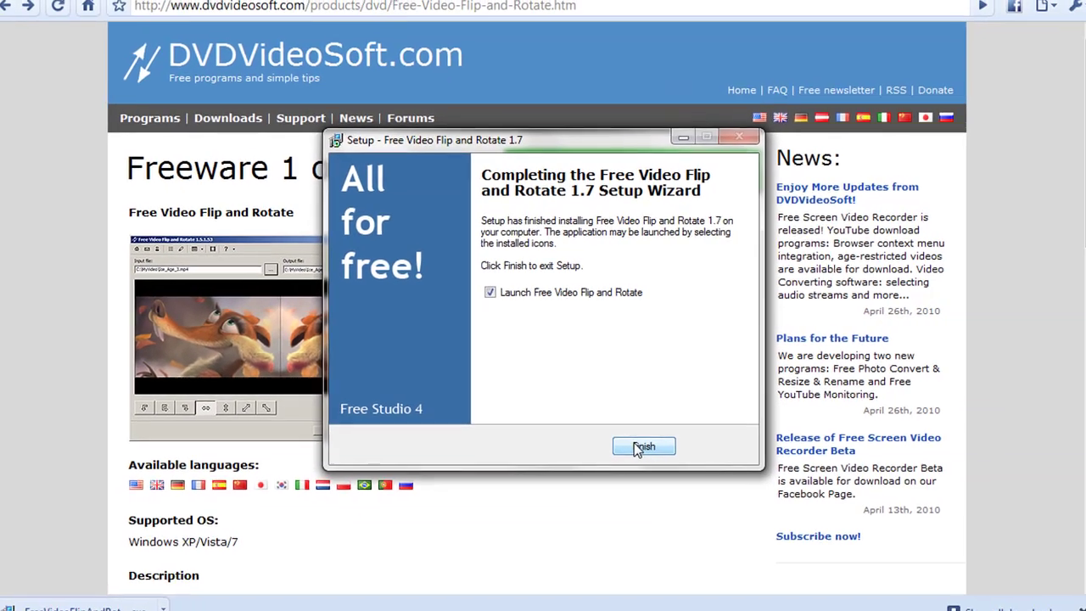
pyautogui.click(638, 449)
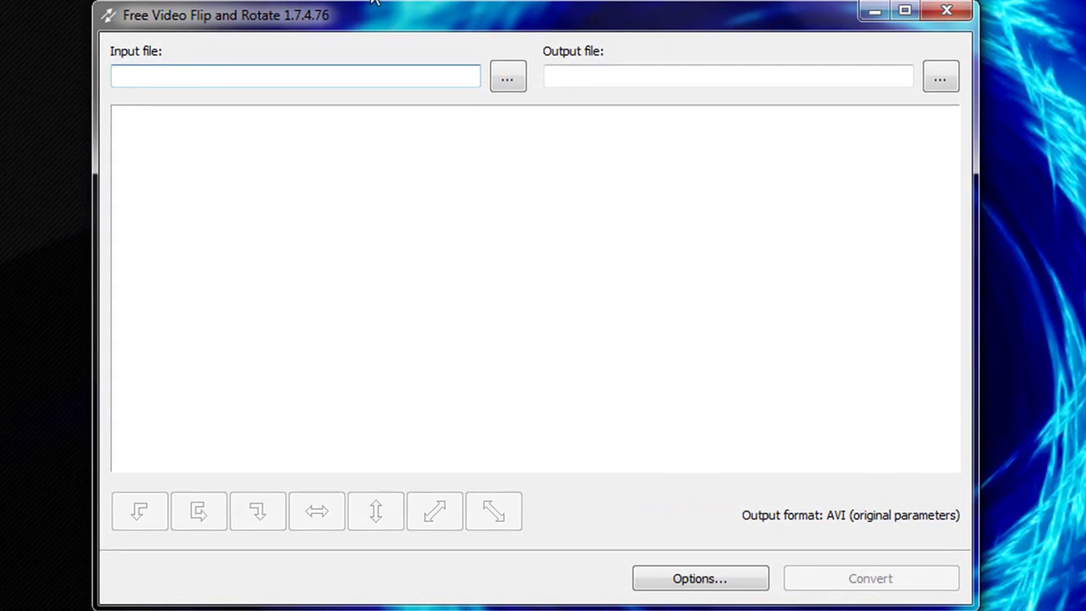
# Load video.avi from the Desktop as the input file.
pyautogui.click(507, 78)
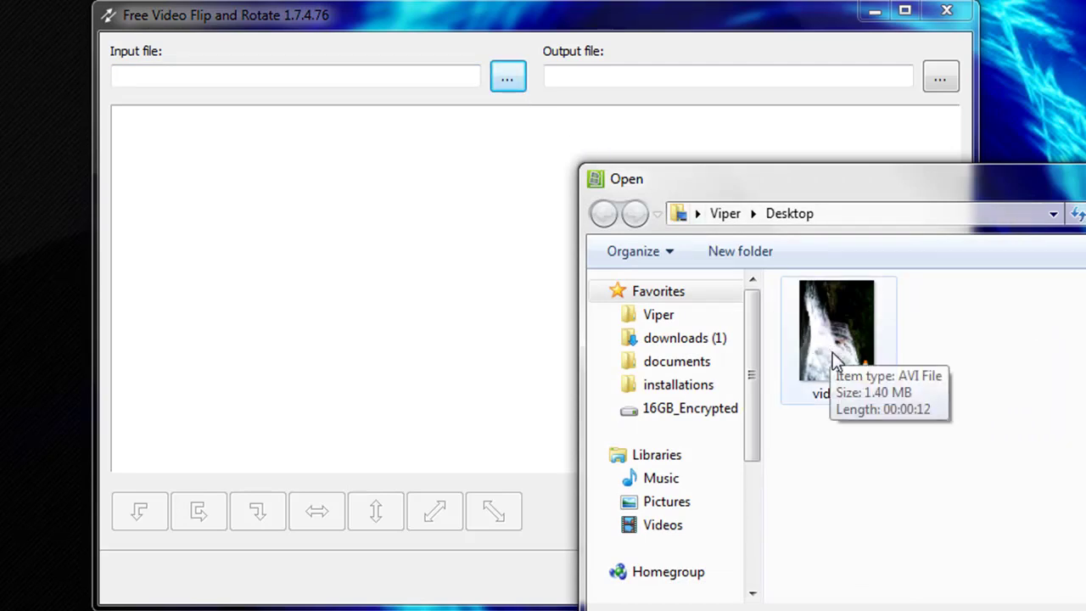
pyautogui.click(839, 382)
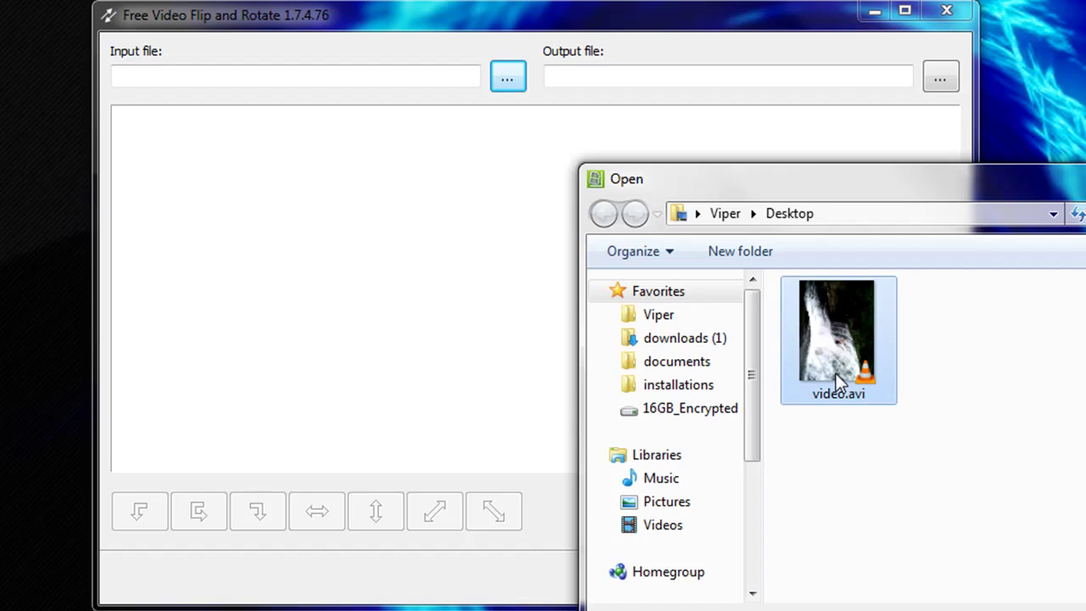
pyautogui.press('Return')
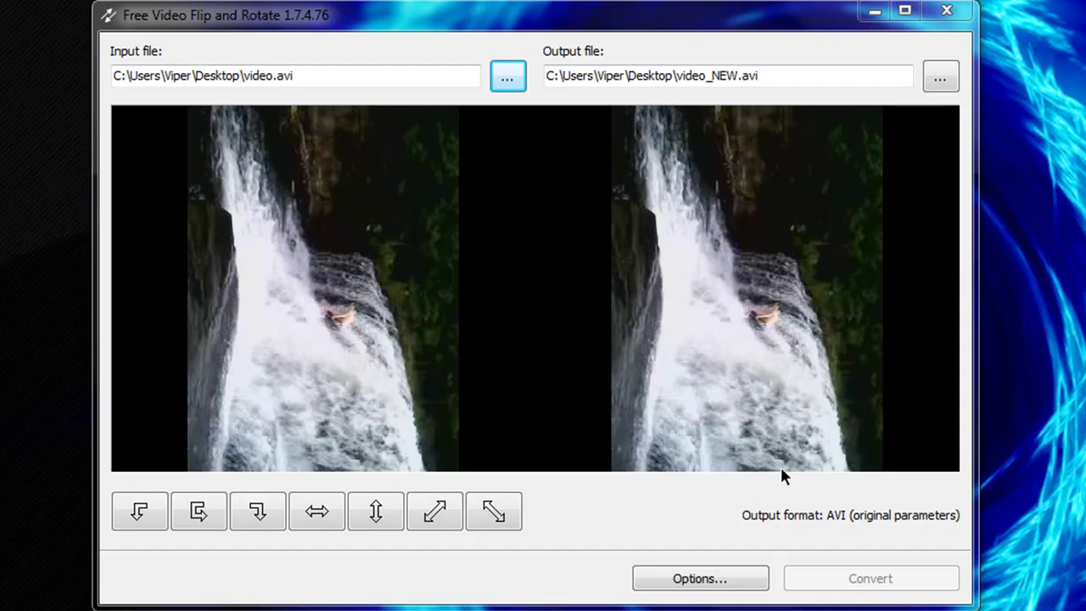
# Compare the rotate and flip options, settling on the 90° rotation for an upright landscape preview.
pyautogui.click(139, 508)
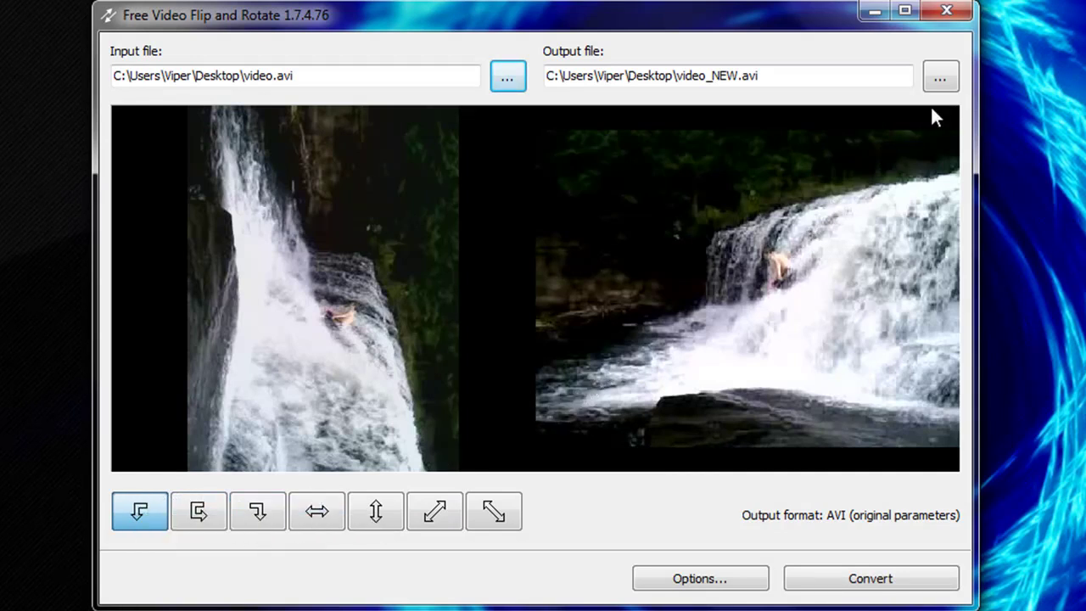
pyautogui.click(397, 525)
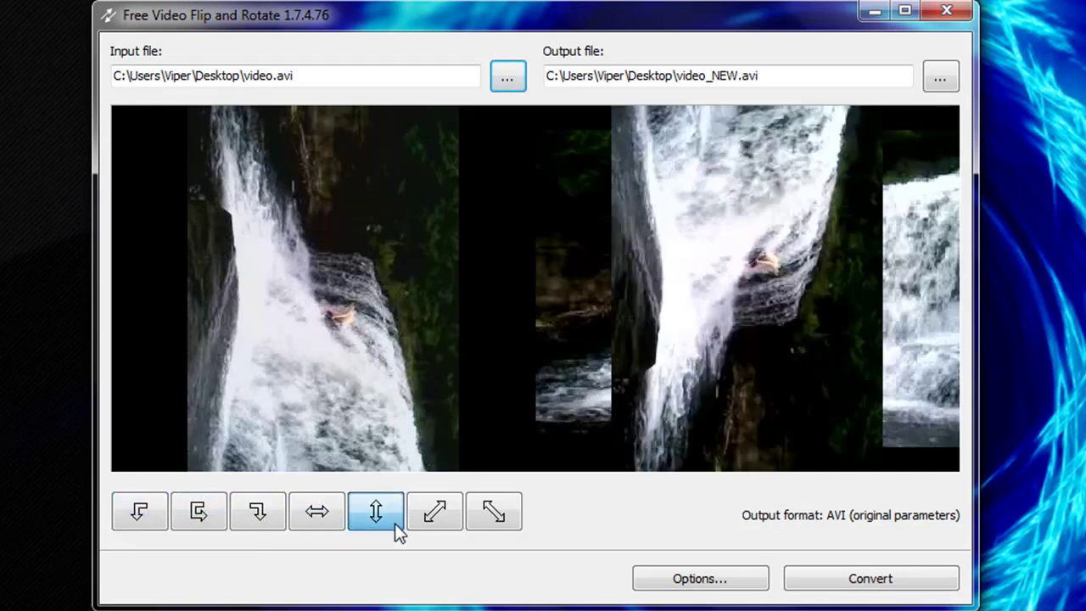
pyautogui.click(319, 513)
pyautogui.click(205, 511)
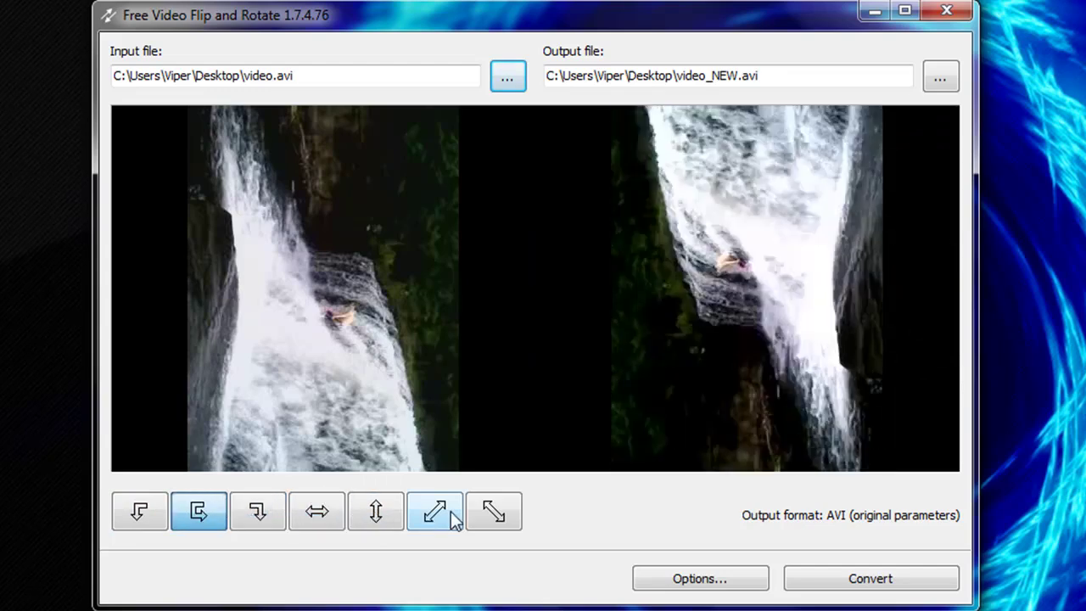
pyautogui.click(435, 511)
pyautogui.click(314, 510)
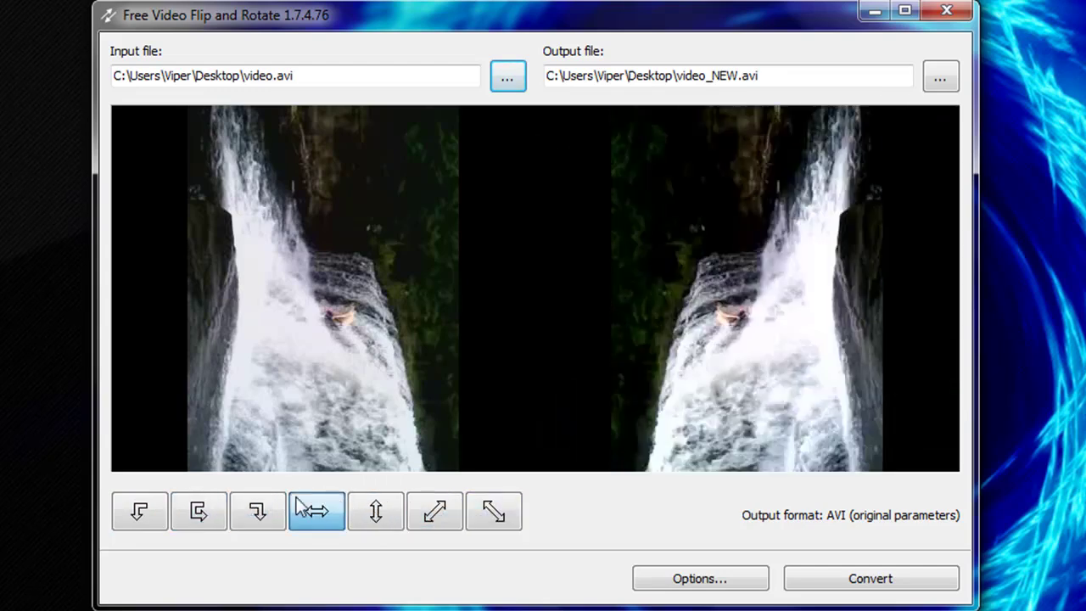
pyautogui.click(159, 517)
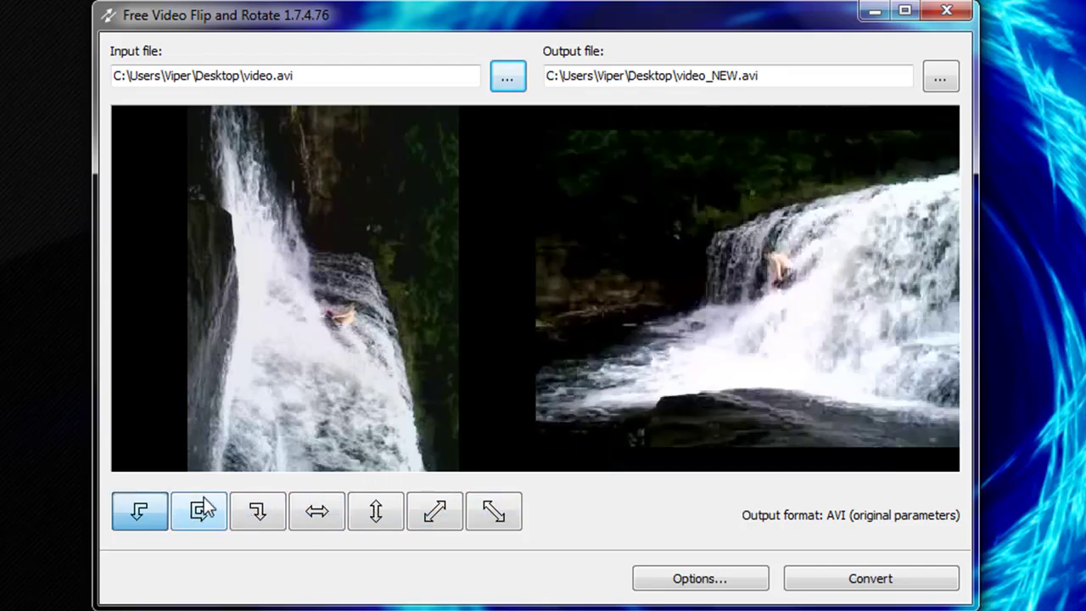
# Name the output video2 and convert it, then dismiss the completion windows.
pyautogui.click(938, 88)
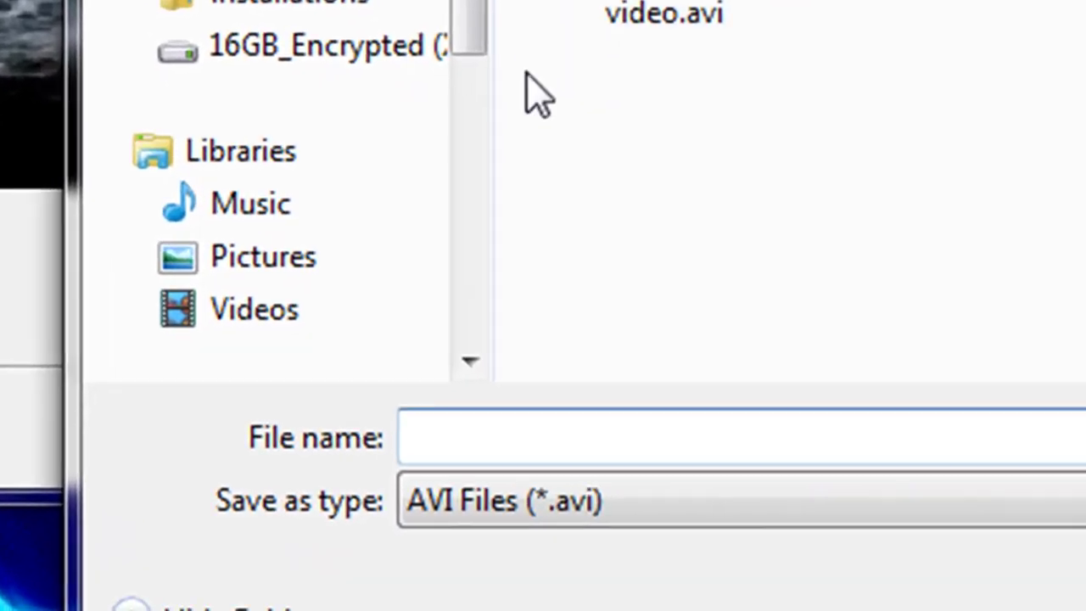
pyautogui.write('video2')
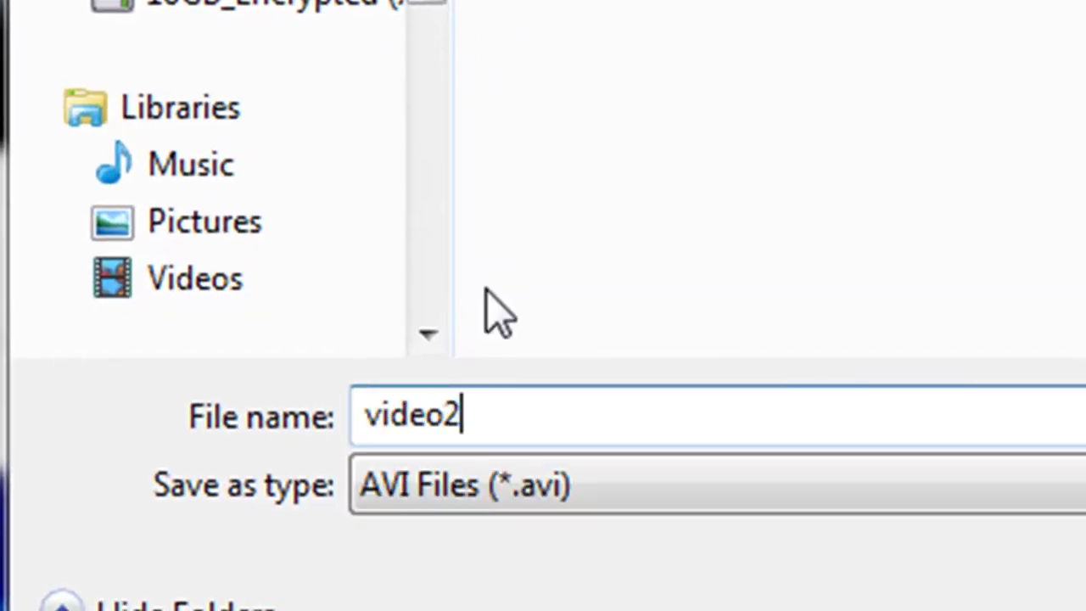
pyautogui.press('Return')
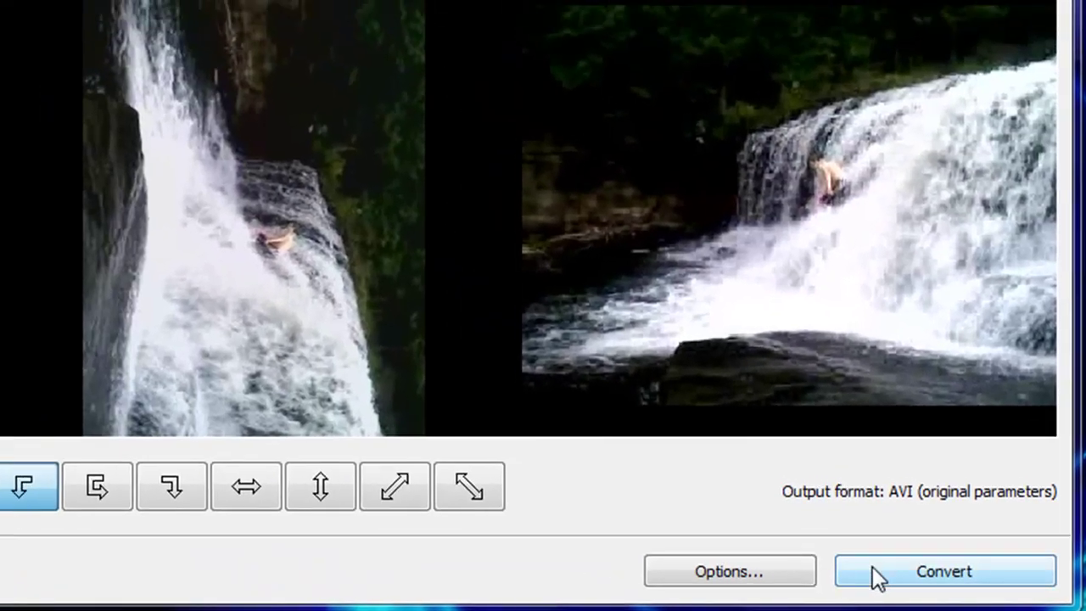
pyautogui.click(757, 509)
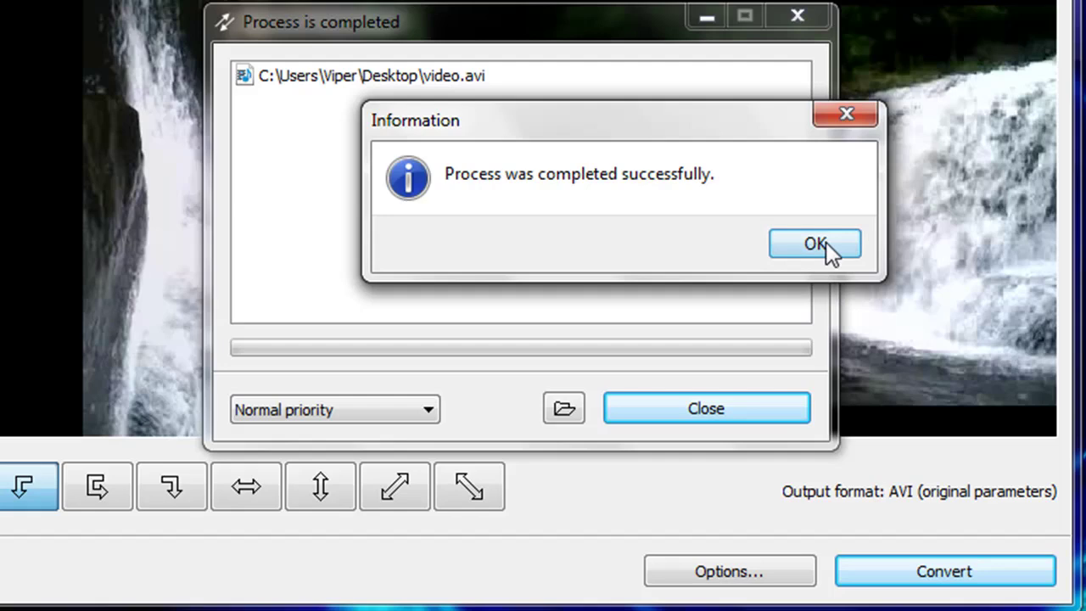
pyautogui.click(827, 245)
pyautogui.click(744, 408)
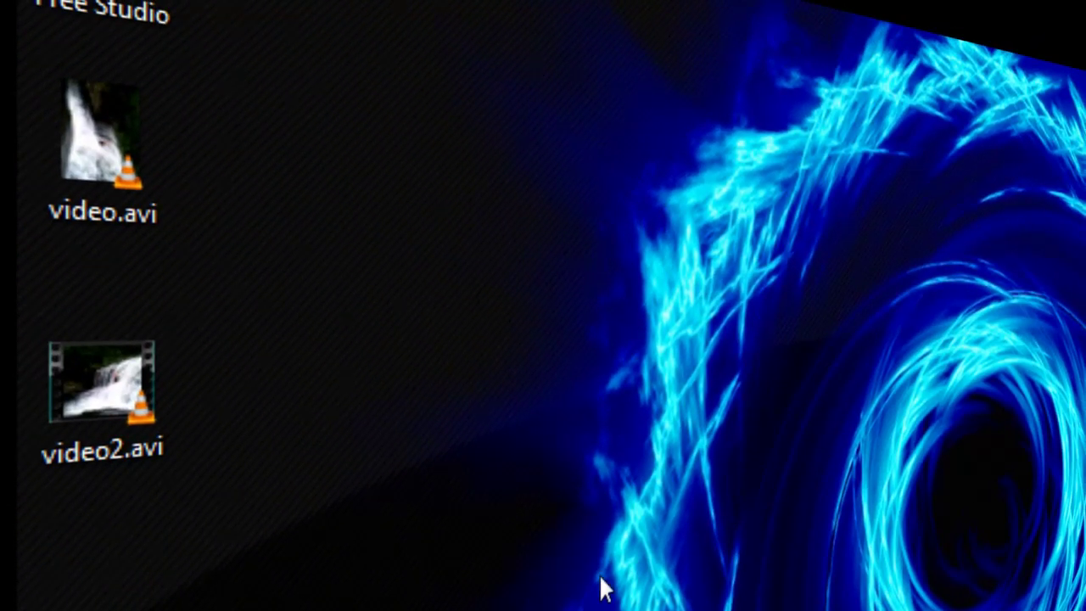
# Open video2.avi in VLC to check the waterfall now plays upright.
pyautogui.doubleClick(161, 405)
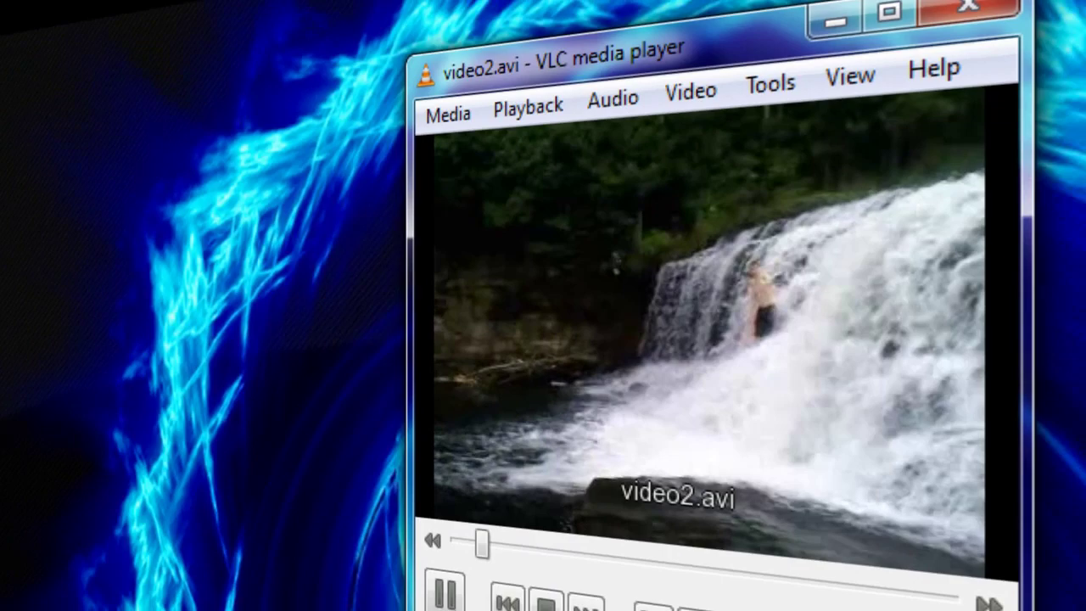